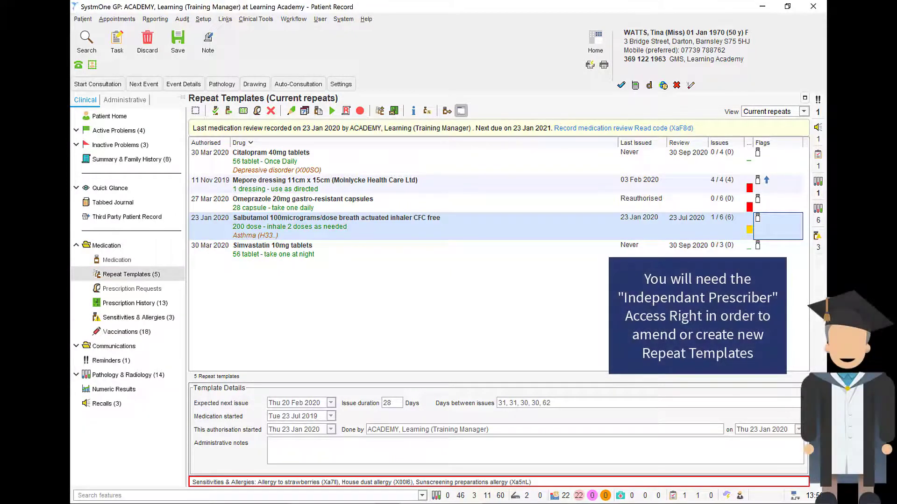
Amend the Citalopram 40mg tablets repeat template, setting its total quantity to 28 tablets
right_click(466, 162)
click(494, 219)
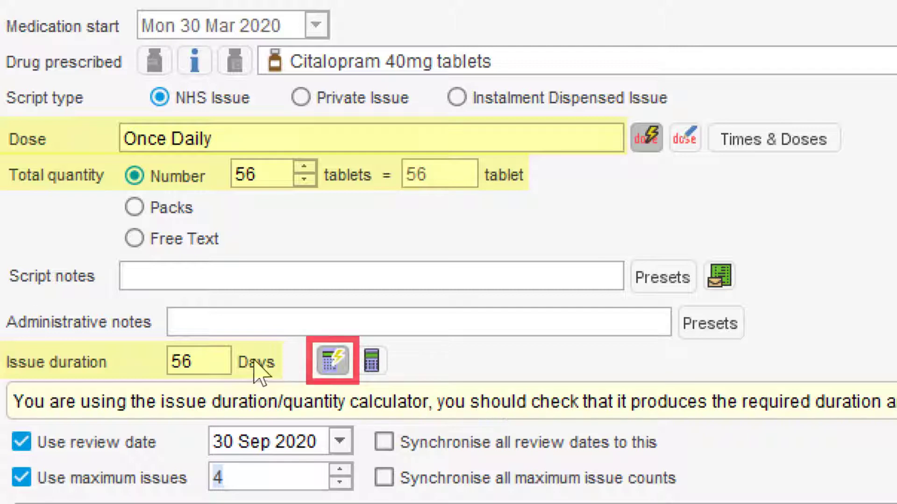
click(224, 357)
click(267, 169)
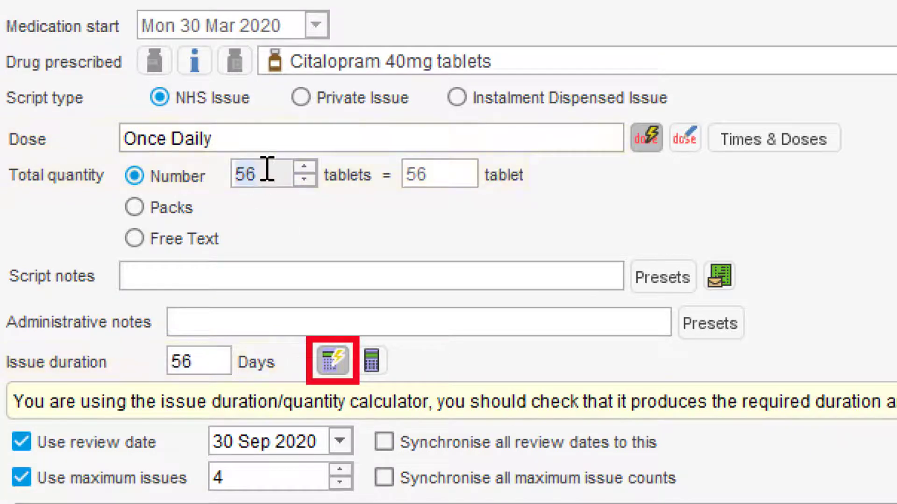
text(28)
key(Tab)
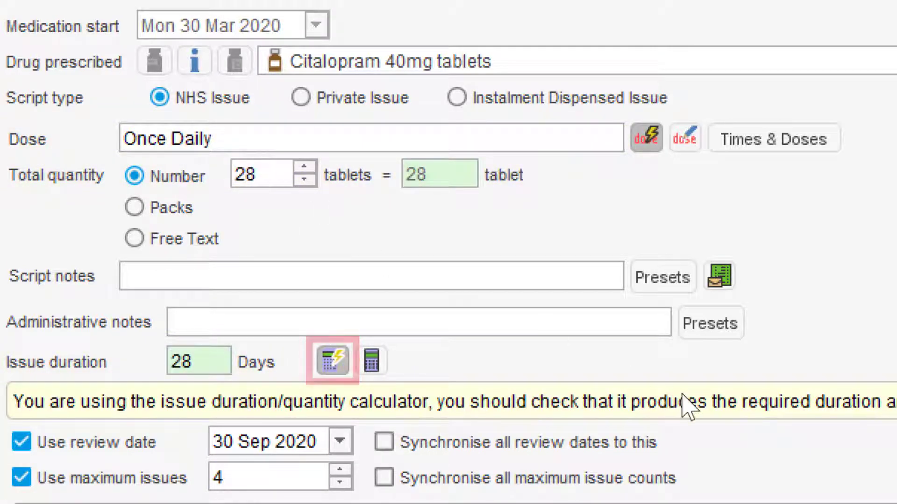
Set the issue duration of the Citalopram template to 56 days
click(213, 364)
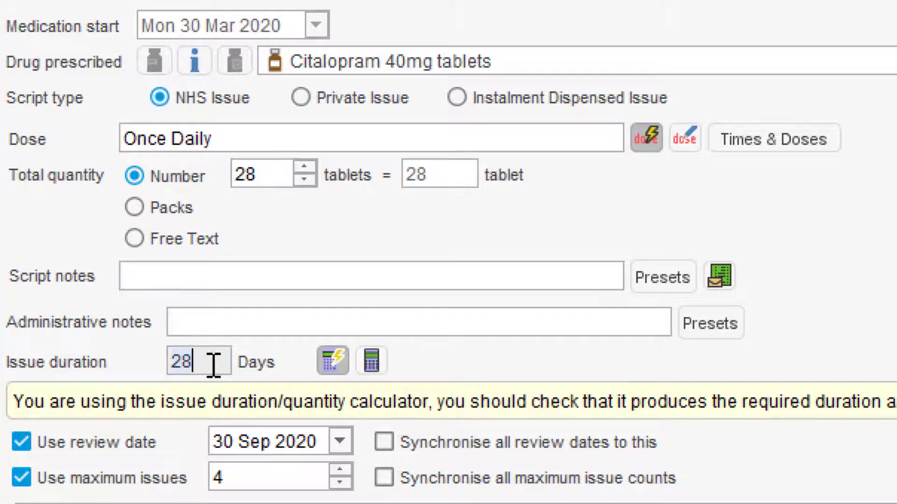
text(56)
key(Tab)
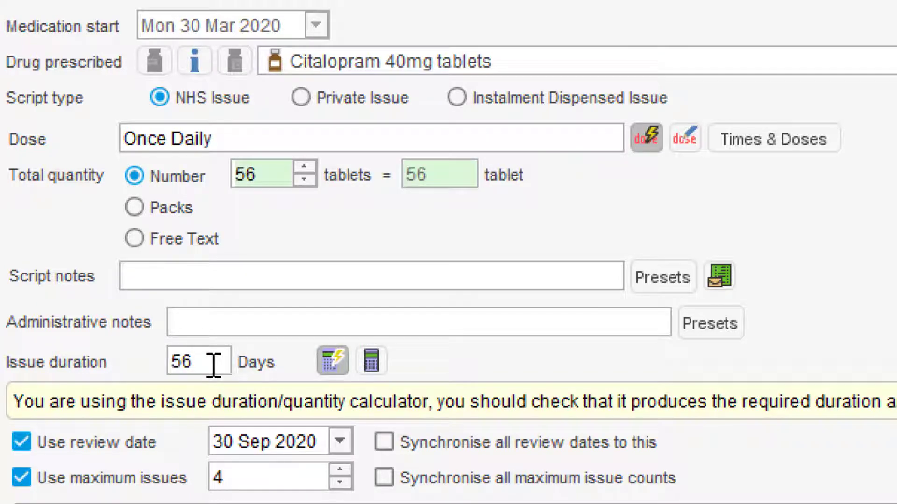
Set the issue duration of the Citalopram template to 28 days
click(213, 365)
text(2)
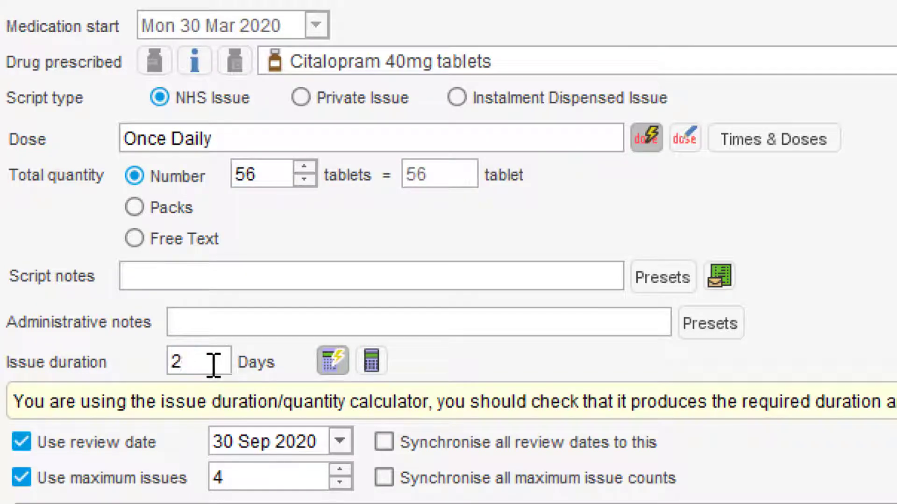
text(8)
key(Tab)
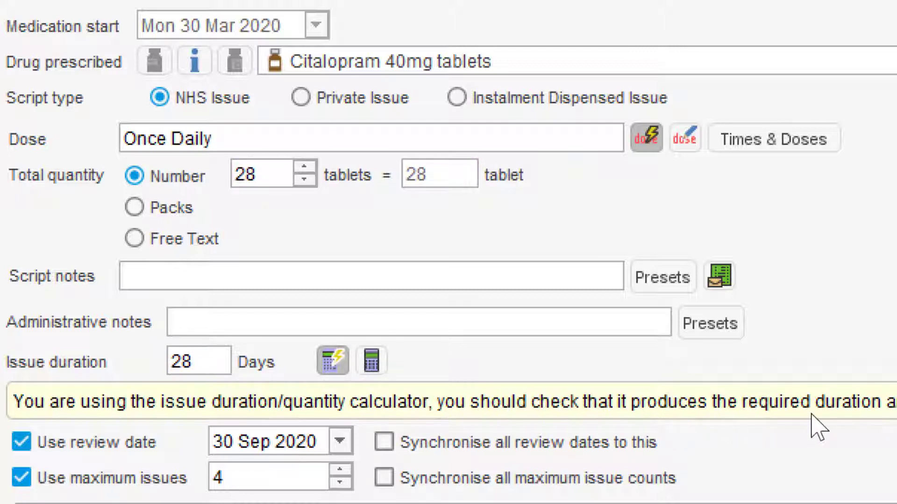
Turn off the review date, set the maximum issues to 6 and save the amended Citalopram template
scroll(812, 421, down, 2)
scroll(819, 381, down, 6)
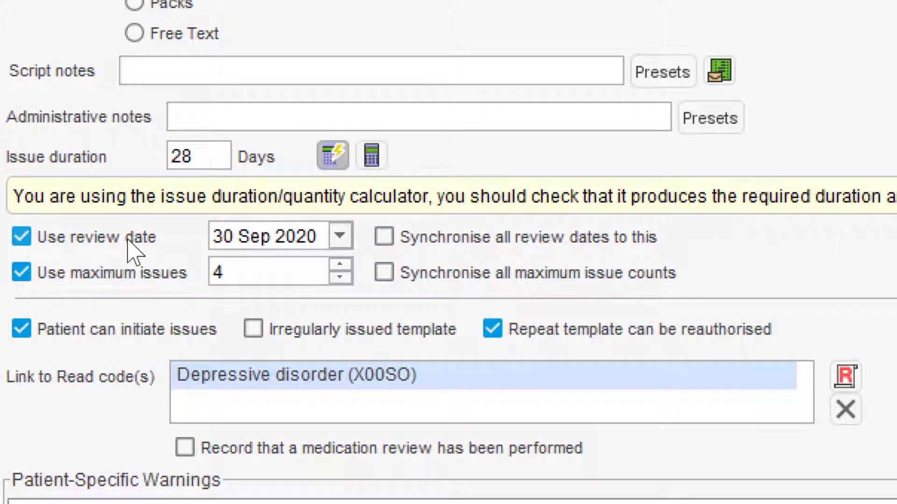
click(133, 252)
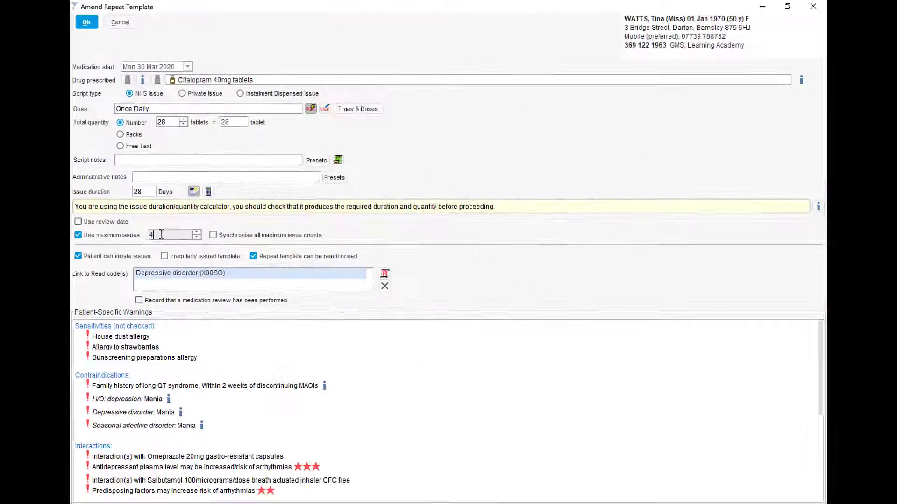
double_click(162, 234)
text(6)
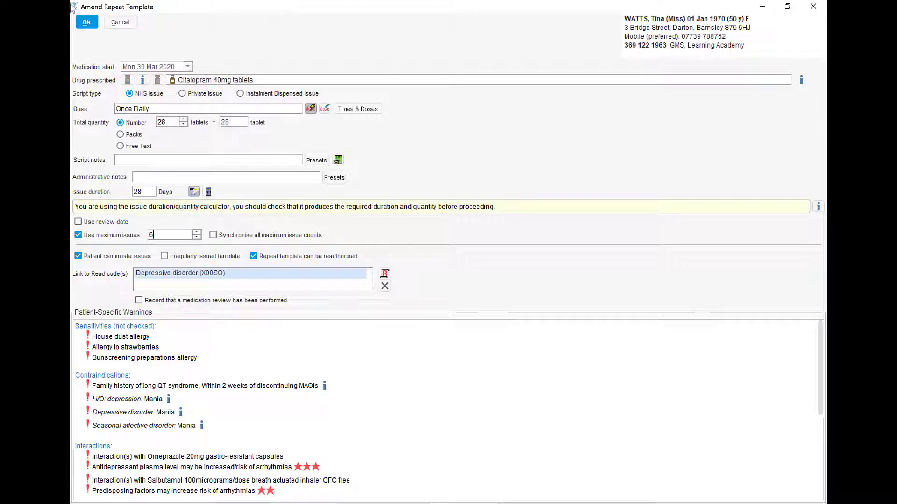
click(81, 23)
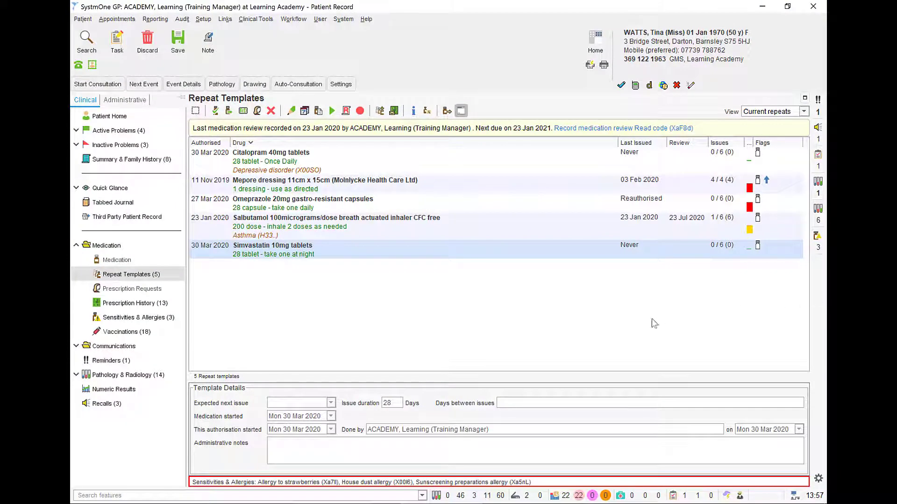
Repeat dispense the Citalopram, Omeprazole and Simvastatin templates together and confirm the issues
ctrl+click(299, 204)
ctrl+click(310, 164)
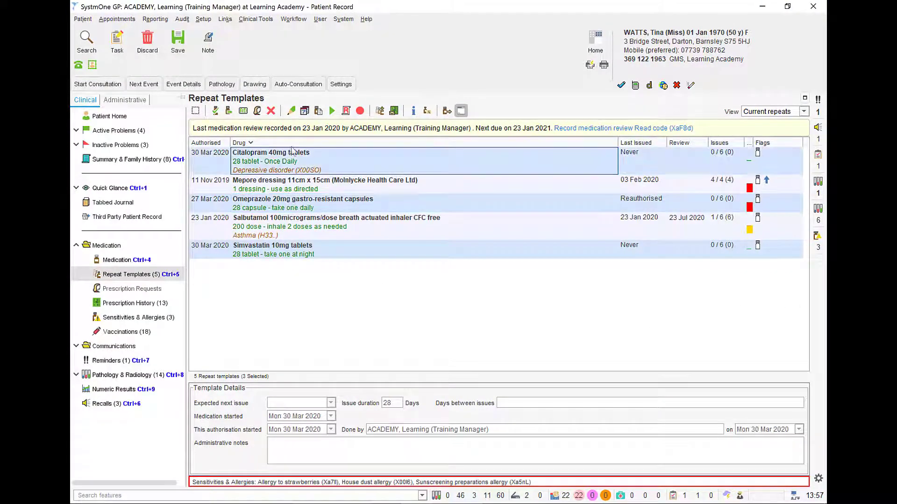
click(245, 112)
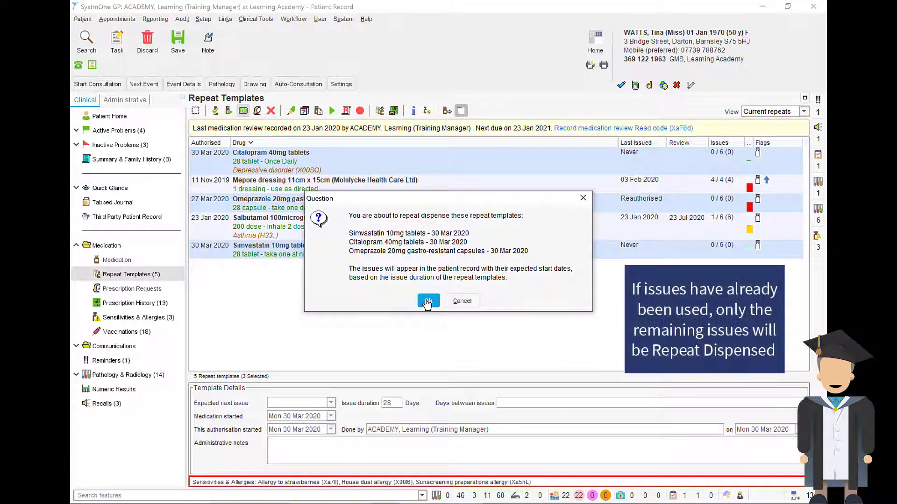
click(427, 301)
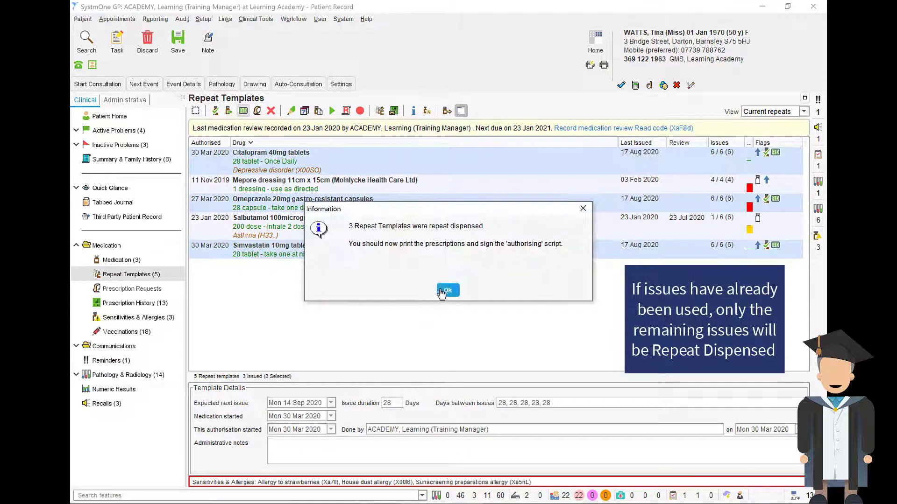
click(442, 293)
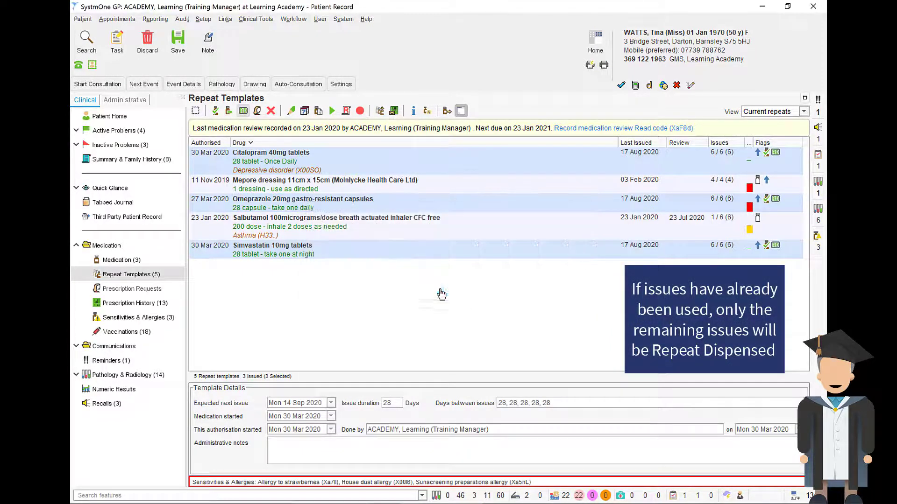
Review the repeat dispensed issues and their start dates in the patient's medication list
click(141, 261)
scroll(345, 355, up, 3)
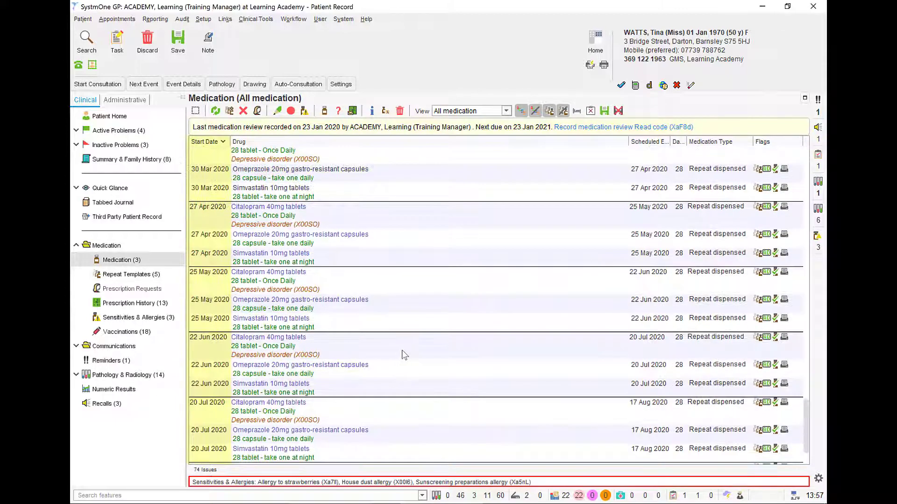
scroll(467, 356, down, 3)
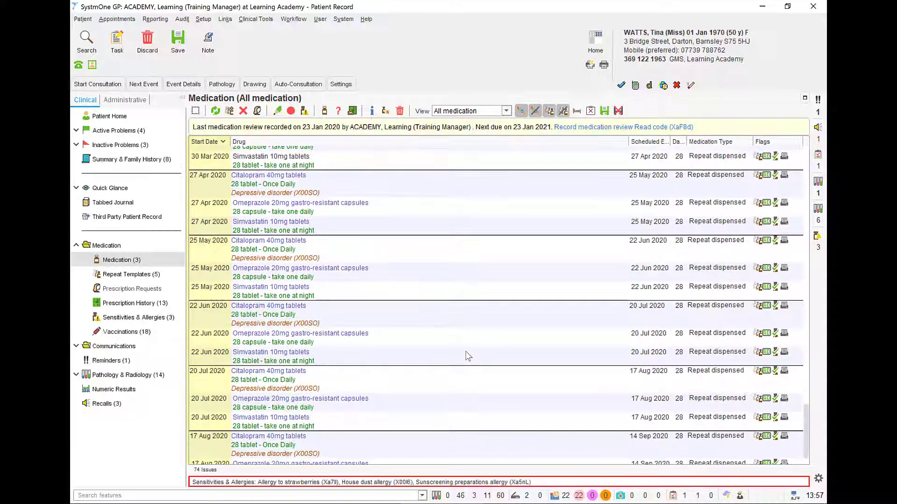
Repeat dispense the Citalopram, Omeprazole and Simvastatin templates without maximum issue counts, specifying 6 issues
click(135, 276)
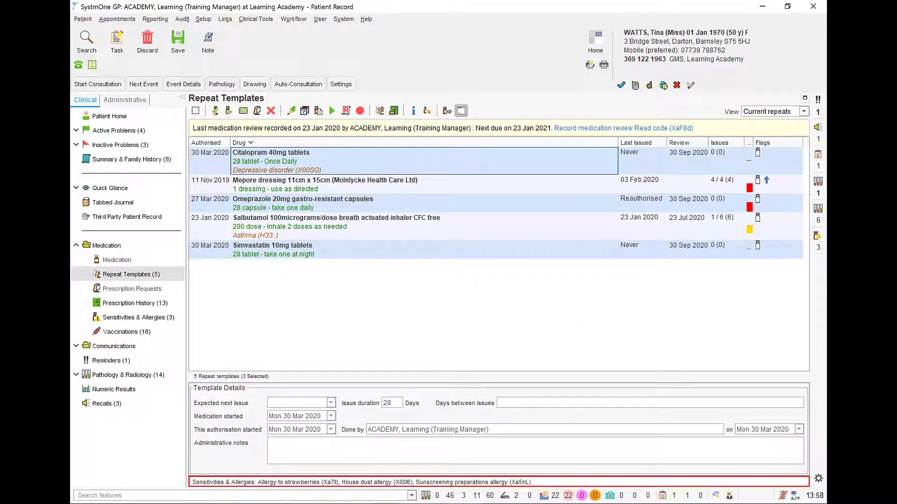
click(245, 112)
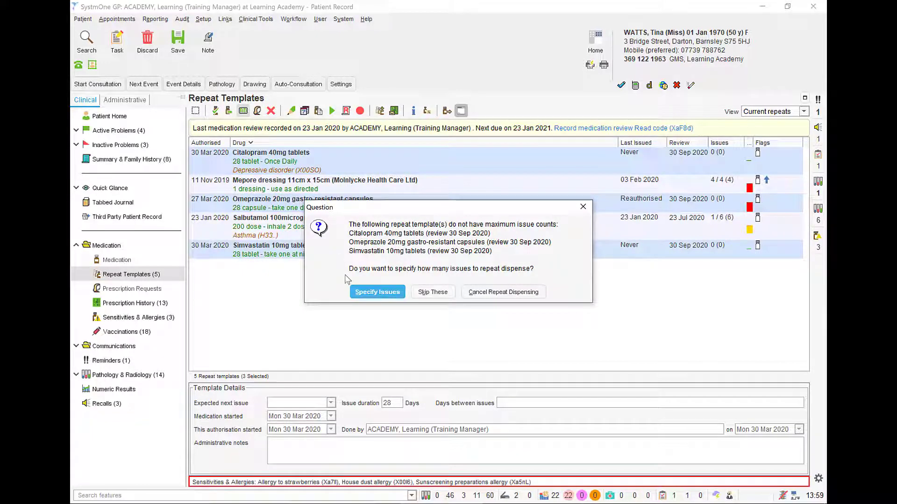
click(376, 292)
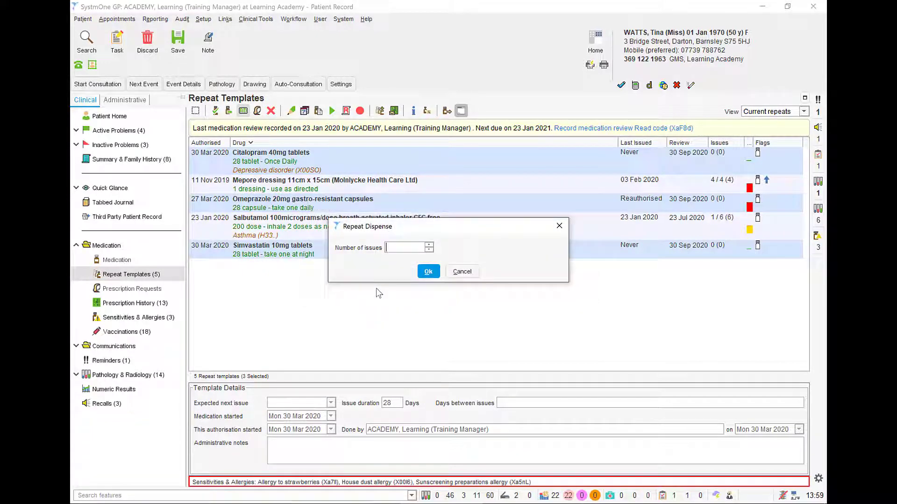
text(6)
click(424, 272)
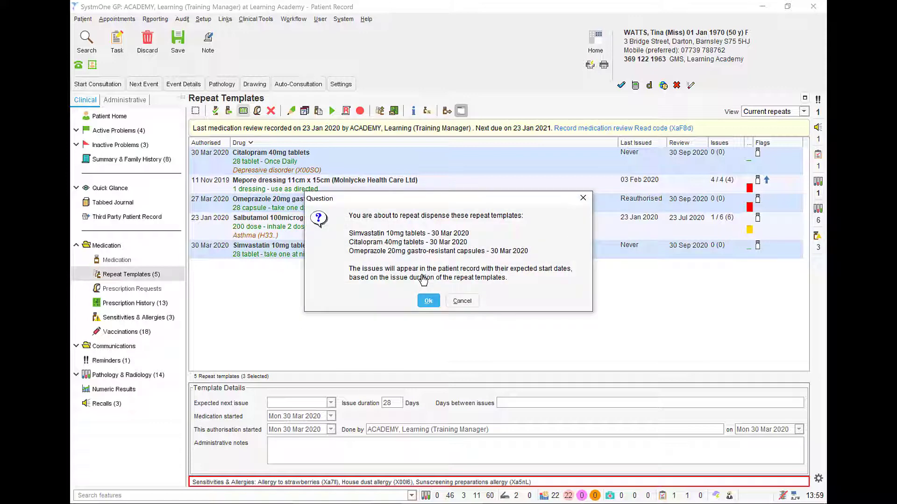
click(428, 301)
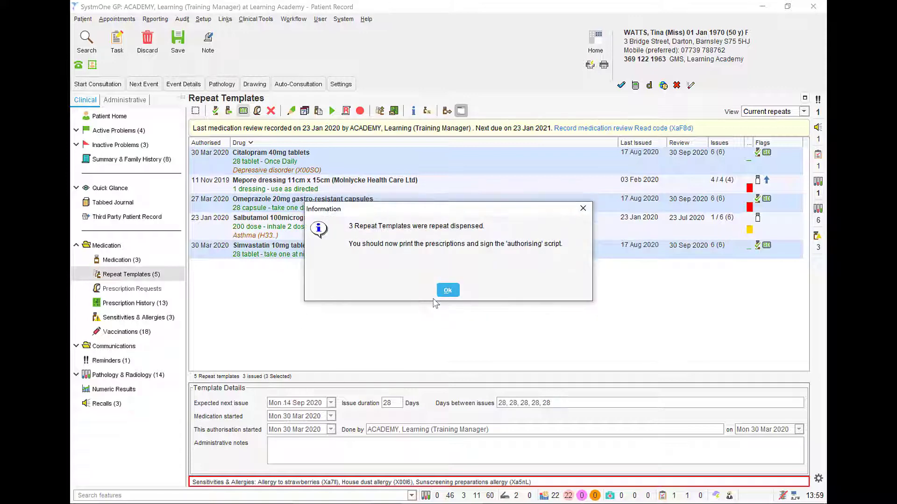
click(447, 290)
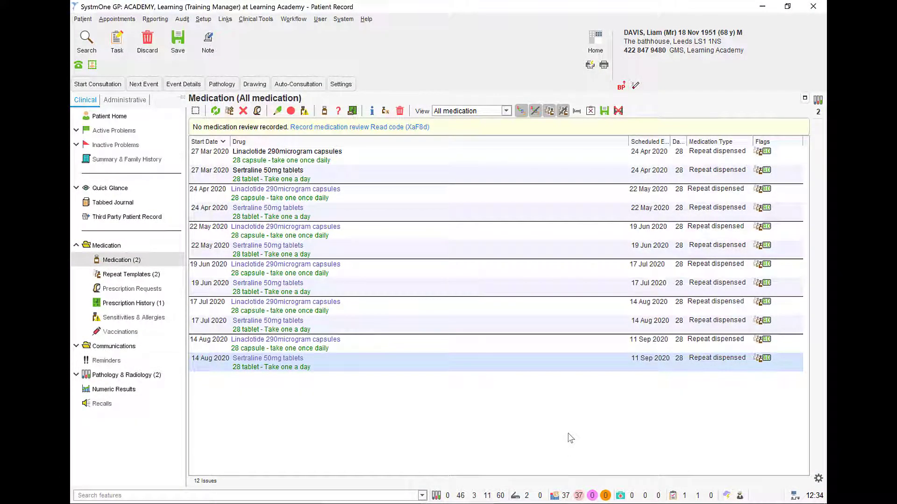
Mark the Linaclotide and Sertraline issues dated 19 Jun, 17 Jul and 14 Aug 2020 in error and confirm the selection
ctrl+click(365, 346)
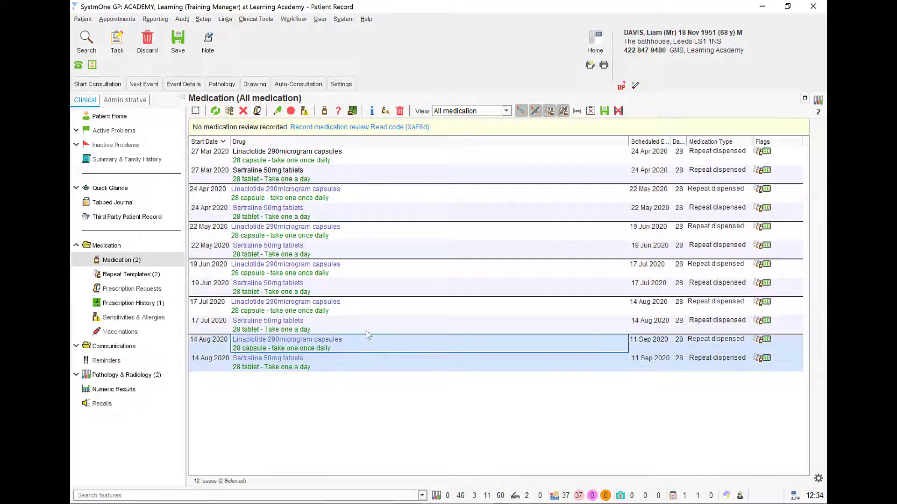
ctrl+click(368, 325)
ctrl+click(369, 304)
ctrl+click(370, 285)
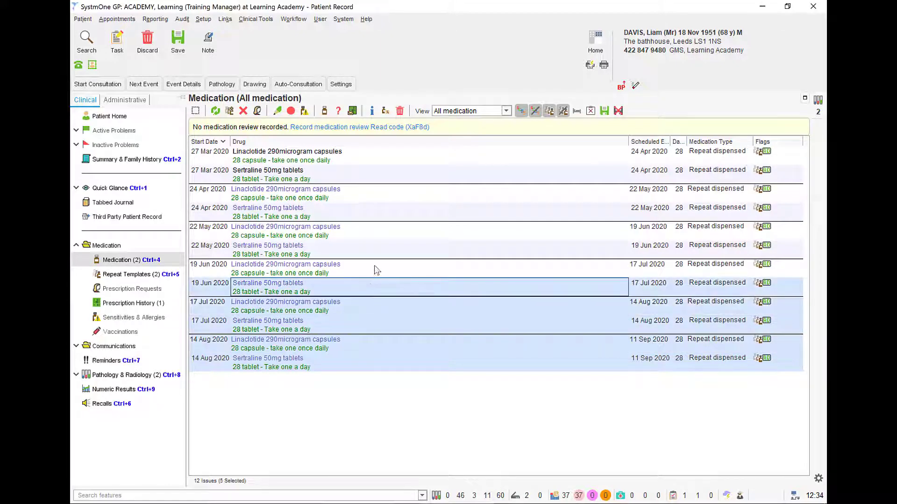
ctrl+click(374, 267)
click(401, 114)
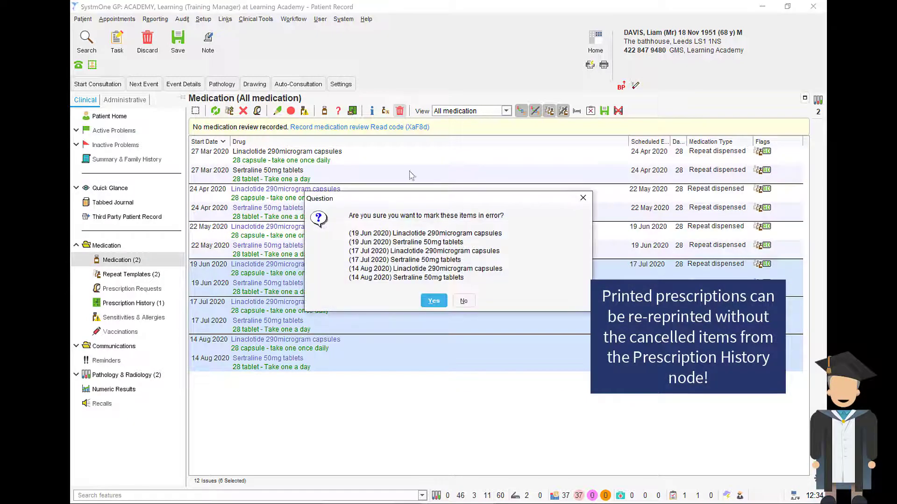
click(433, 301)
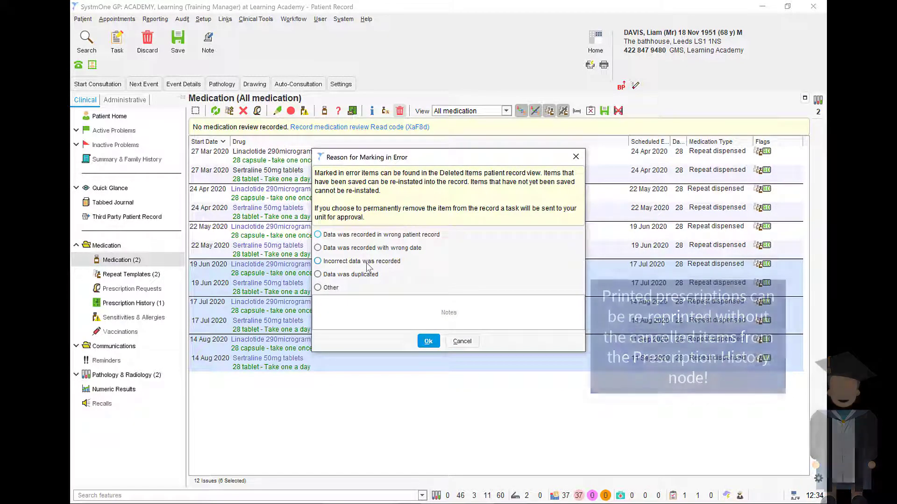
Record the reason for marking in error as Other, with the note "No longer required"
click(336, 289)
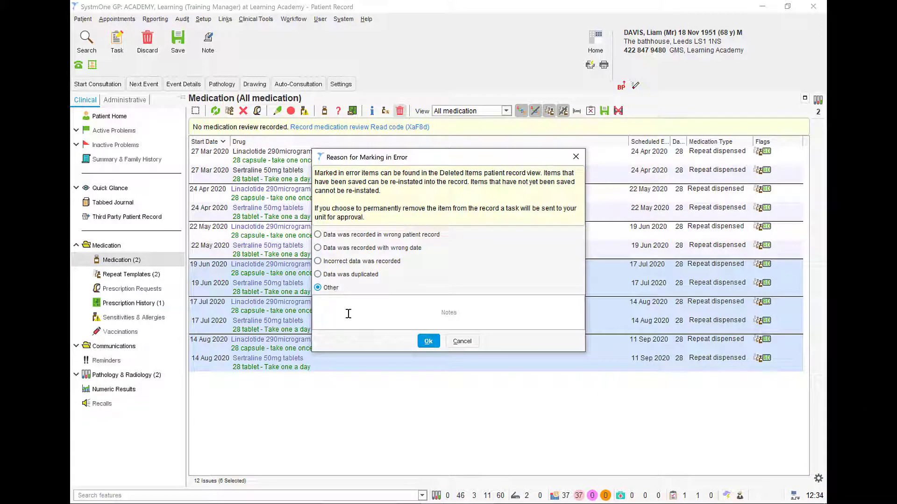
click(348, 313)
text(No lo)
text(r required)
click(427, 341)
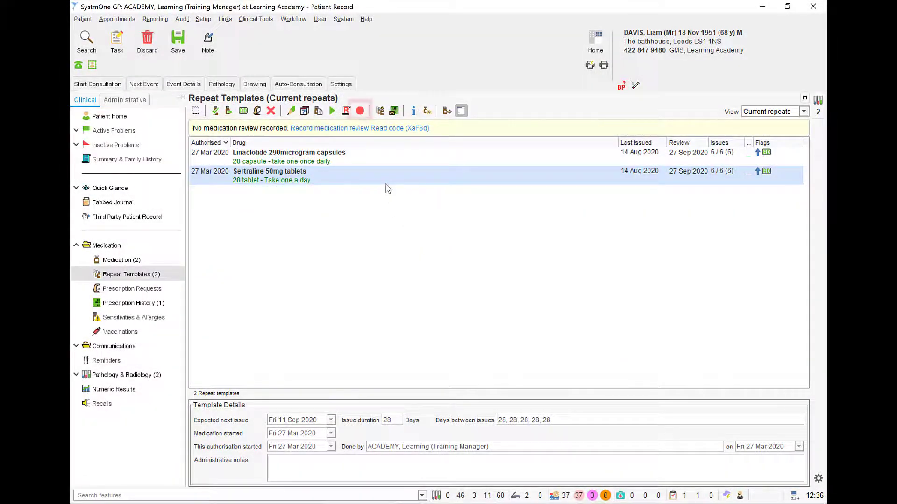
Start ending the selected repeat template
click(362, 113)
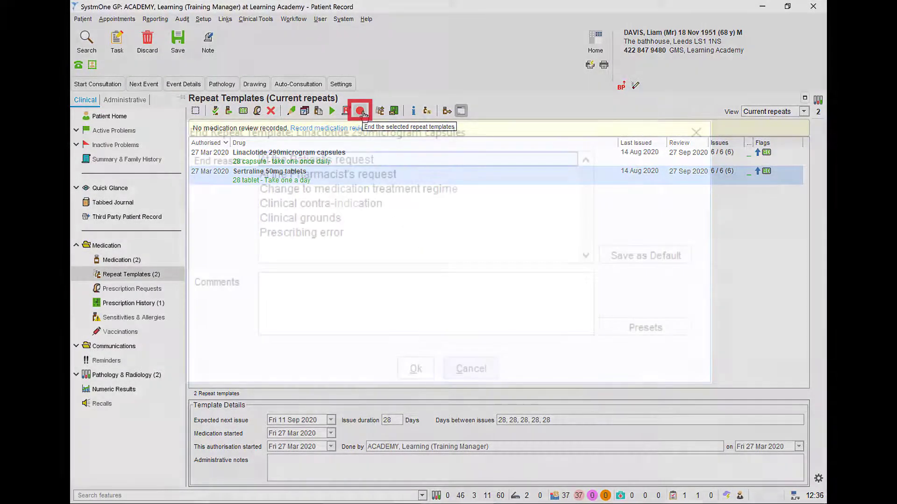